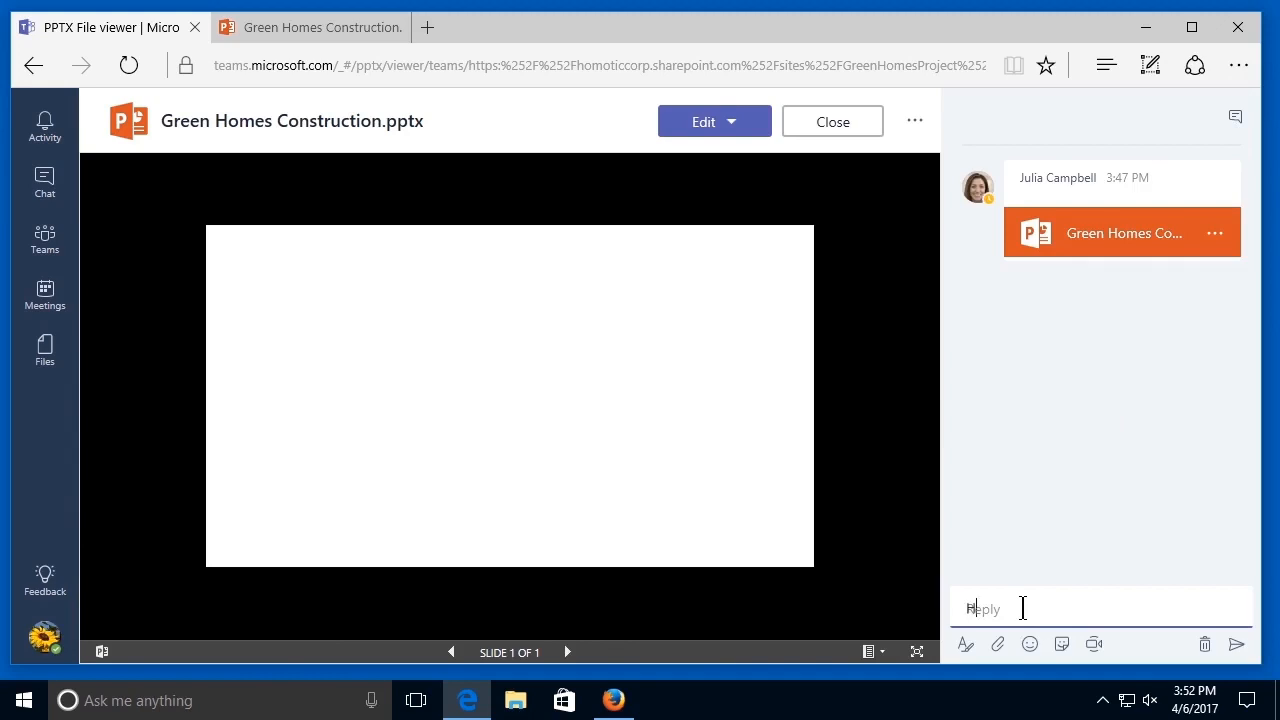
Send the greeting in the presentation's conversation, and reply from the colleague's Firefox session with a greeting and "thanks for sharing!".
{"action": "key", "text": "Return"}
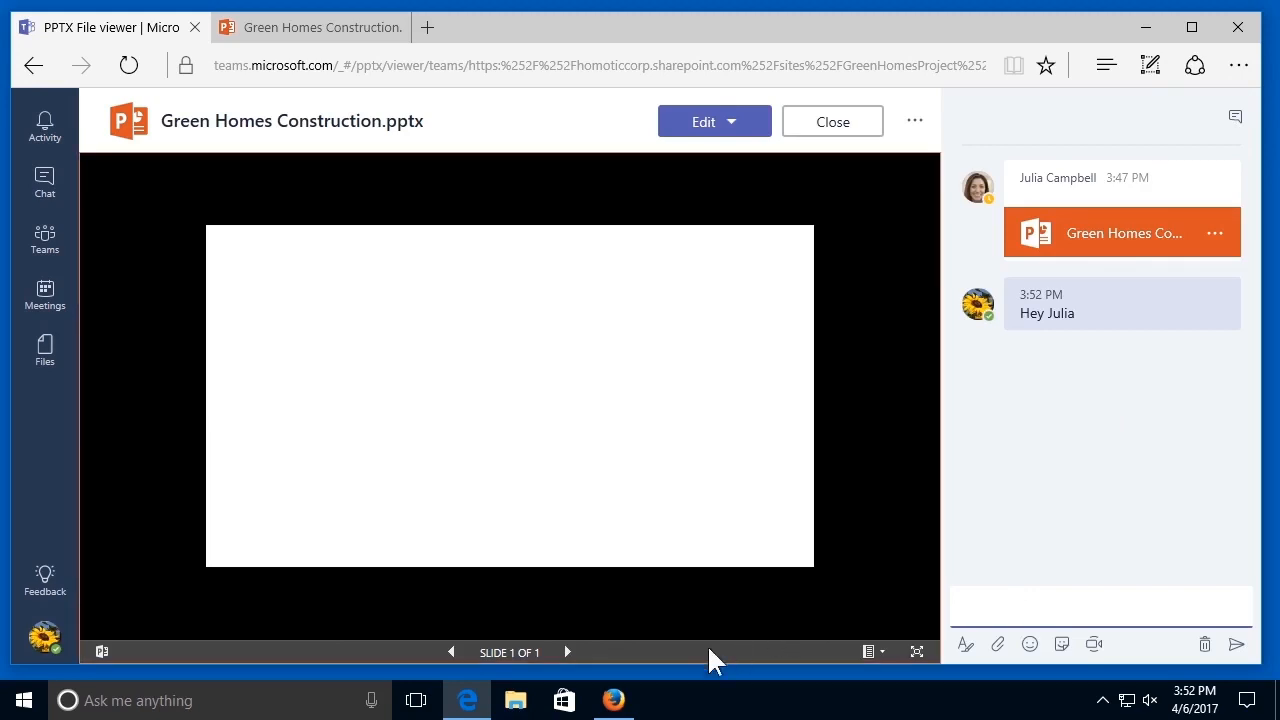
{"action": "left_click", "coordinate": [613, 699]}
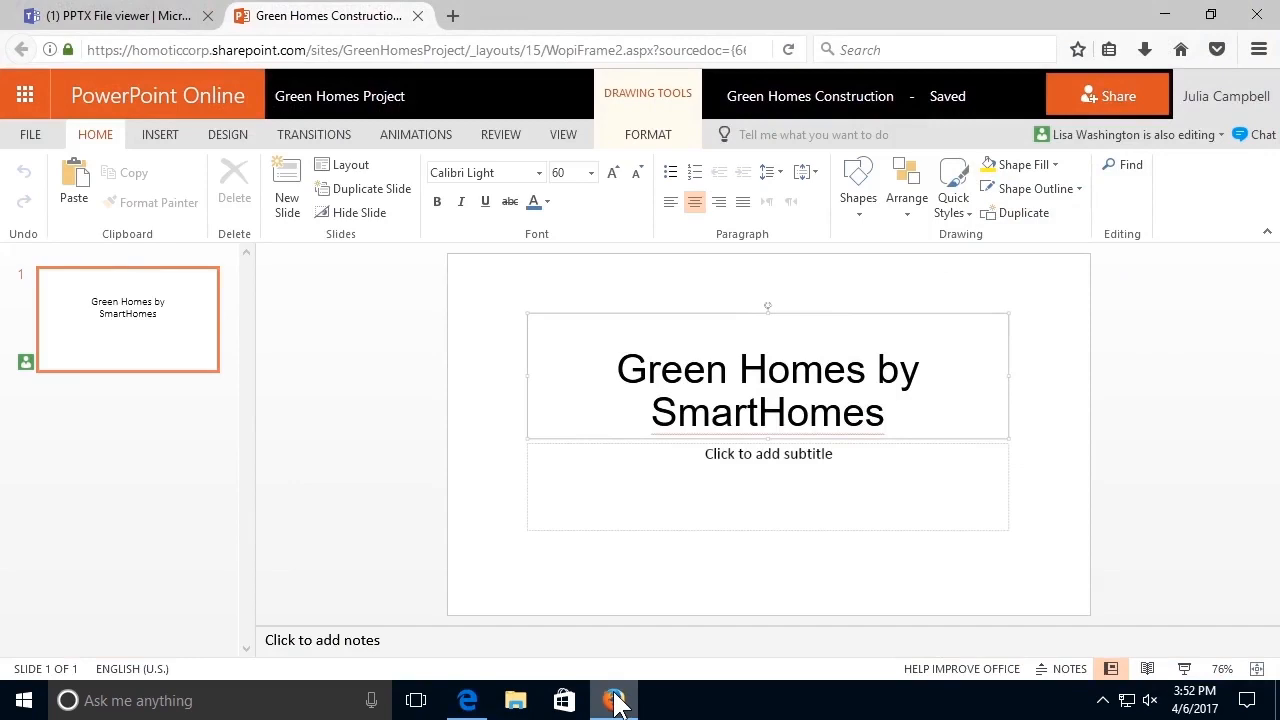
{"action": "left_click", "coordinate": [130, 24]}
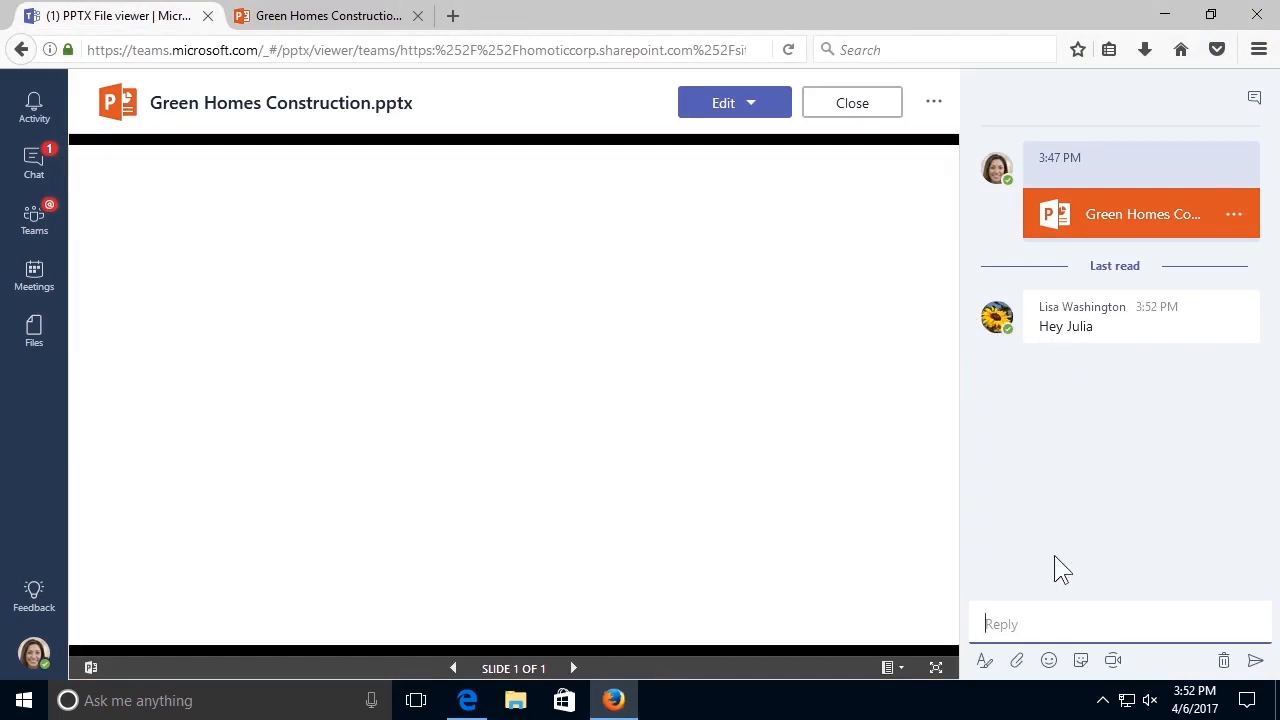
{"action": "type", "text": "Hey Lisa thanks for sharing!"}
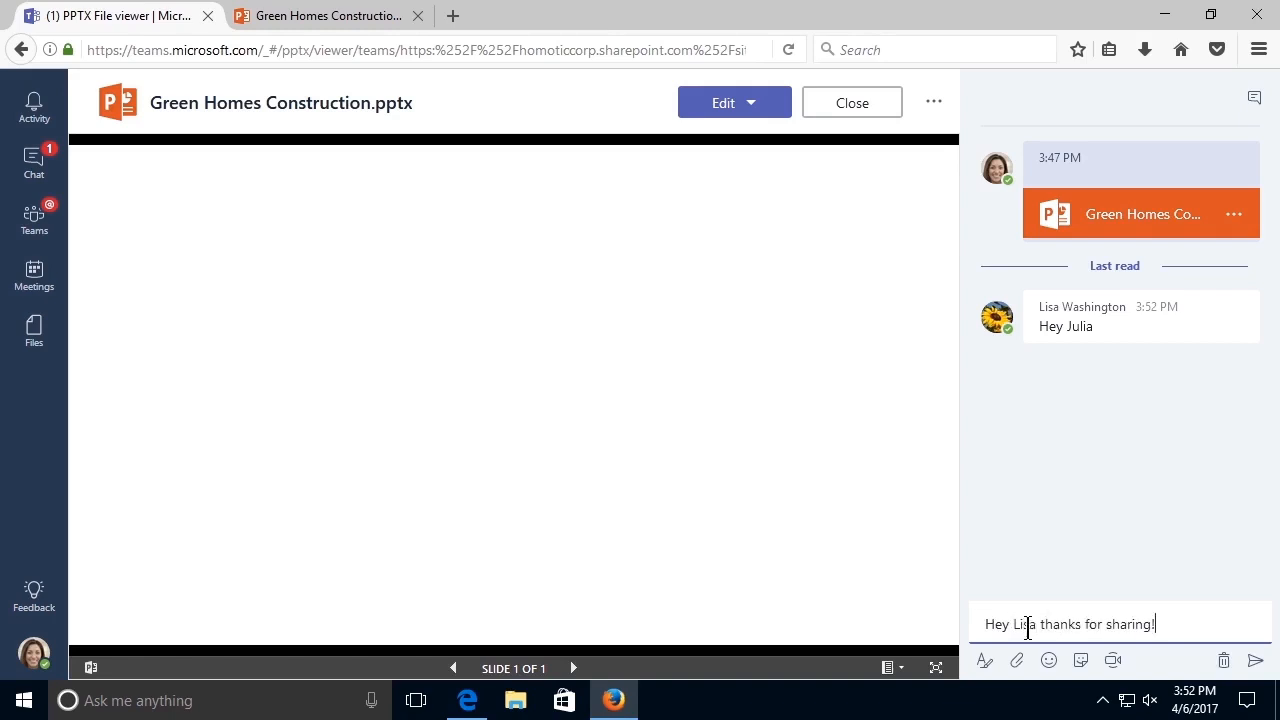
{"action": "key", "text": "Return"}
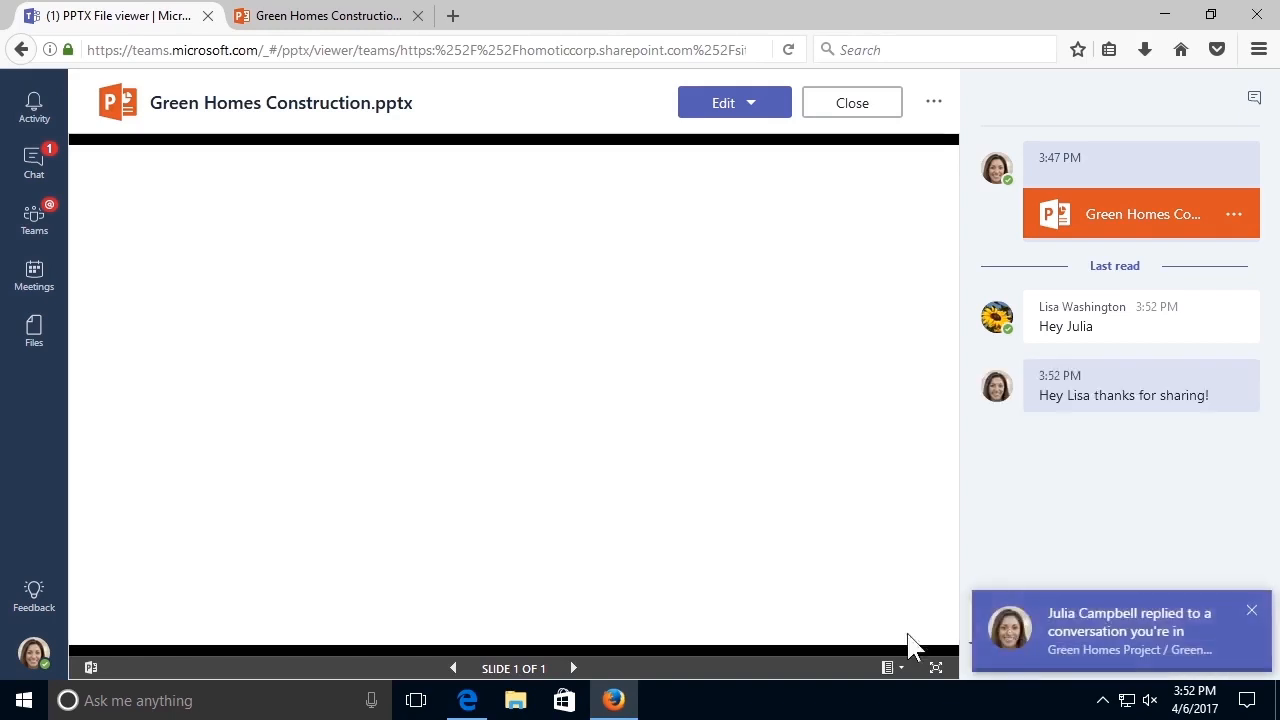
Return to the Edge session to see the reply, and close Firefox with both tabs and the leftover Teams notification window.
{"action": "left_click", "coordinate": [466, 702]}
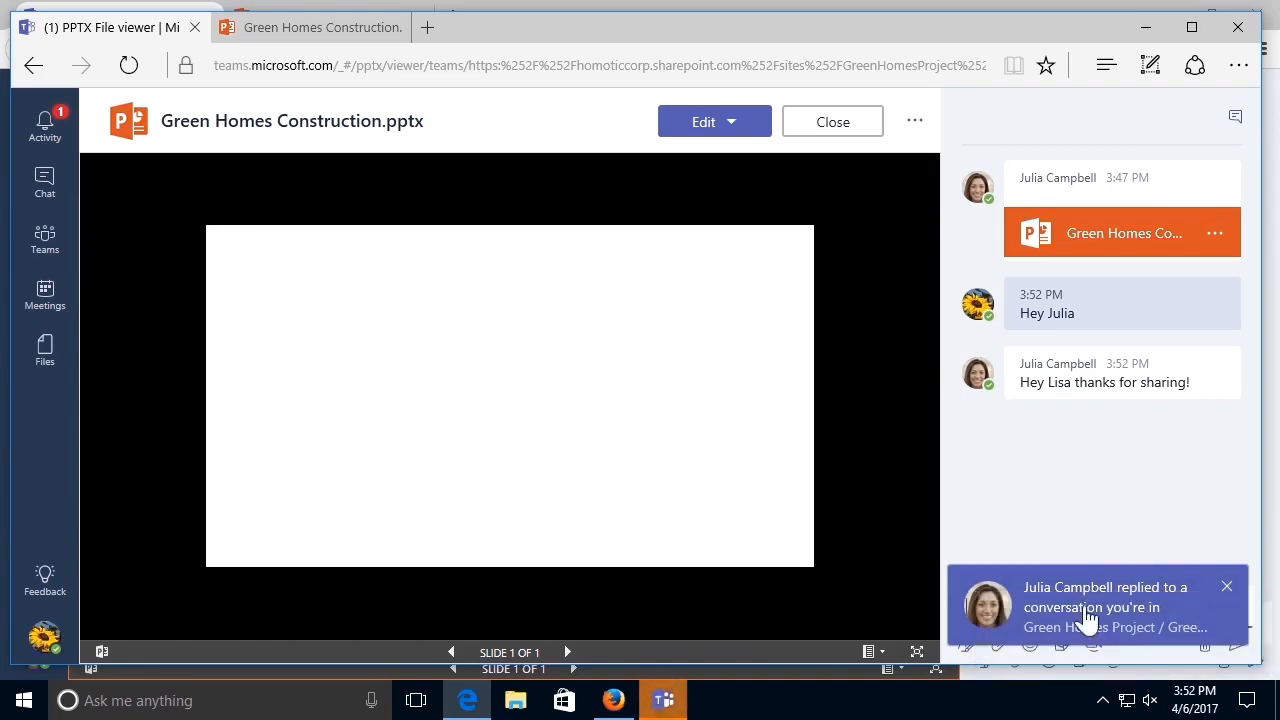
{"action": "mouse_move", "coordinate": [1070, 400]}
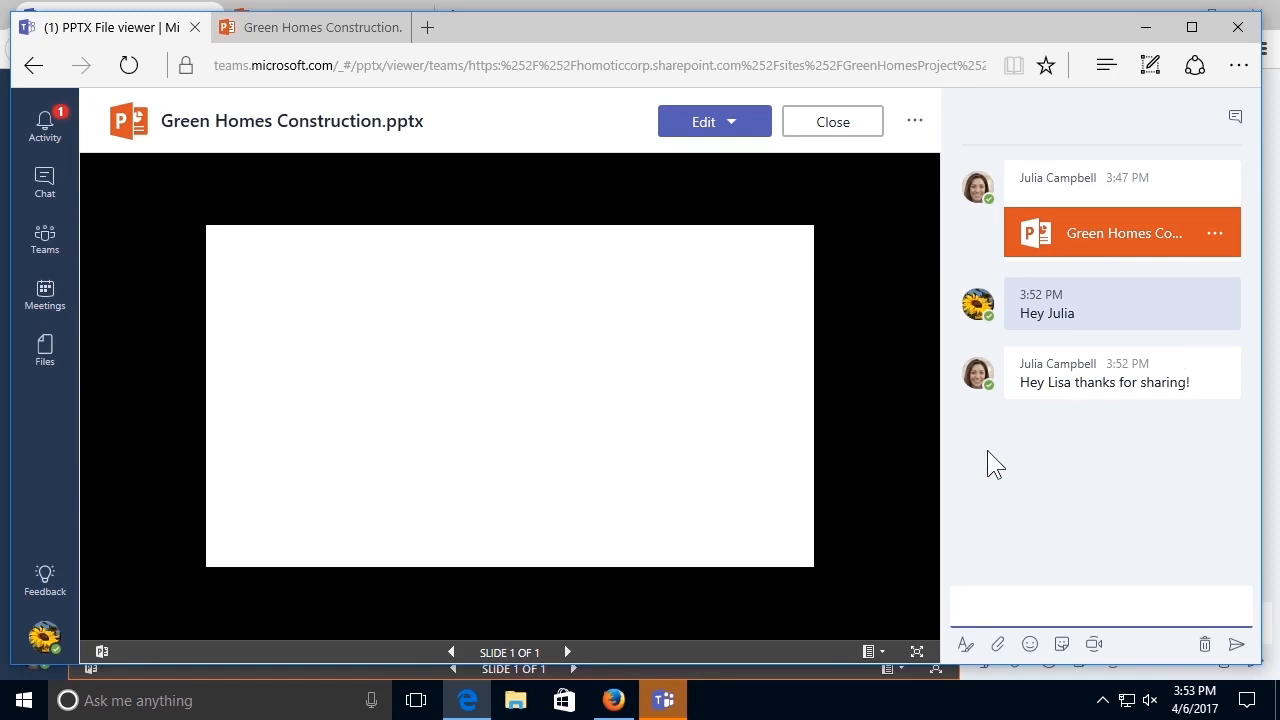
{"action": "right_click", "coordinate": [614, 700]}
{"action": "left_click", "coordinate": [562, 656]}
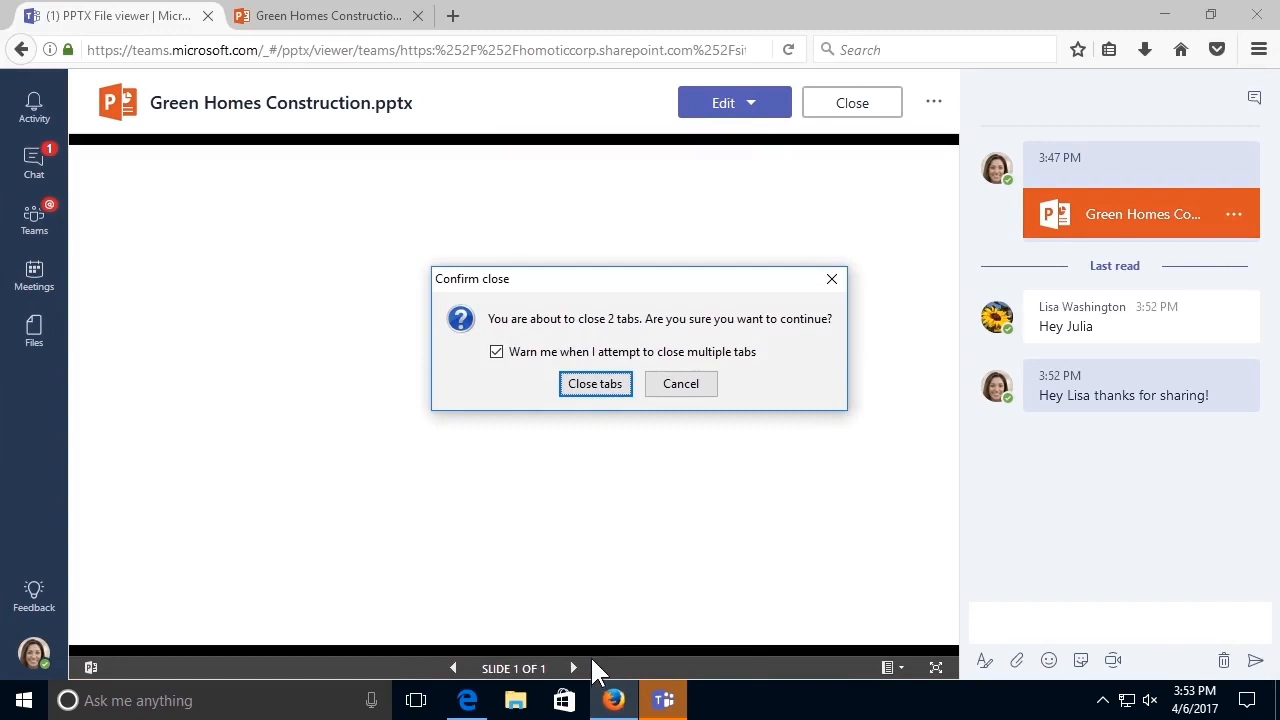
{"action": "left_click", "coordinate": [593, 390]}
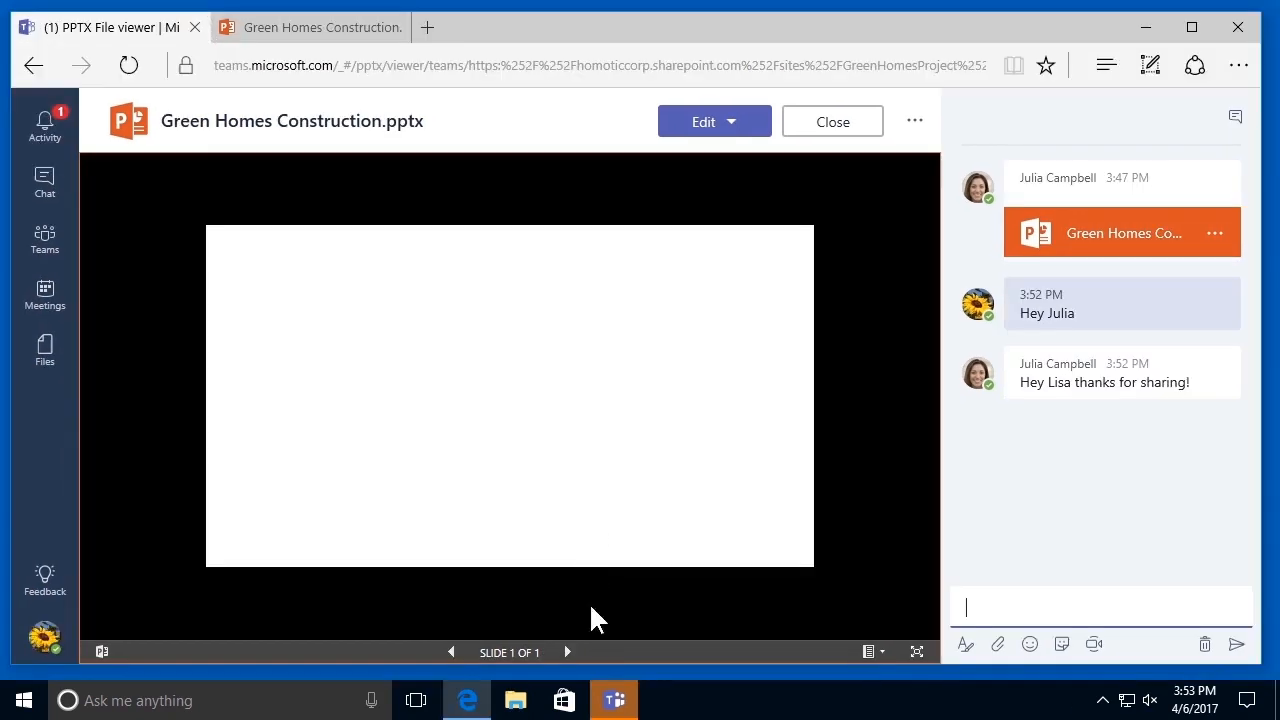
{"action": "right_click", "coordinate": [614, 704]}
{"action": "left_click", "coordinate": [598, 656]}
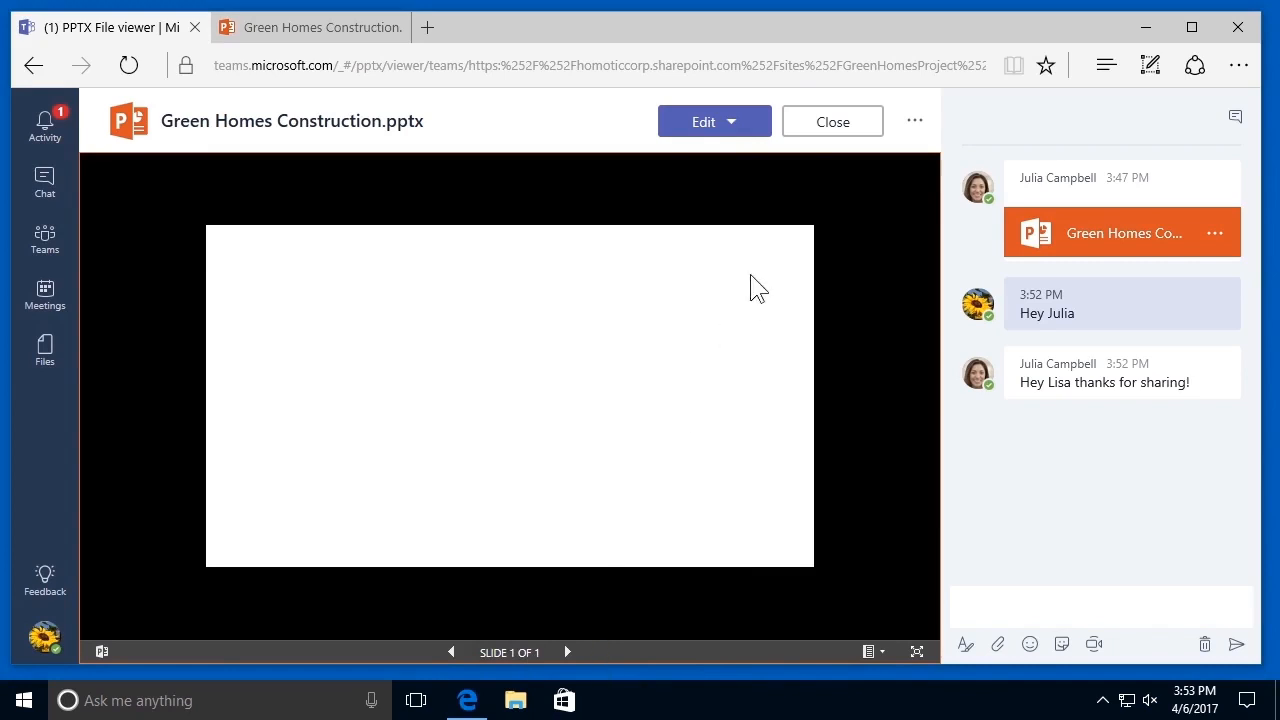
Close the Green Homes Construction.pptx viewer and view the Green Materials channel's conversations.
{"action": "left_click", "coordinate": [829, 123]}
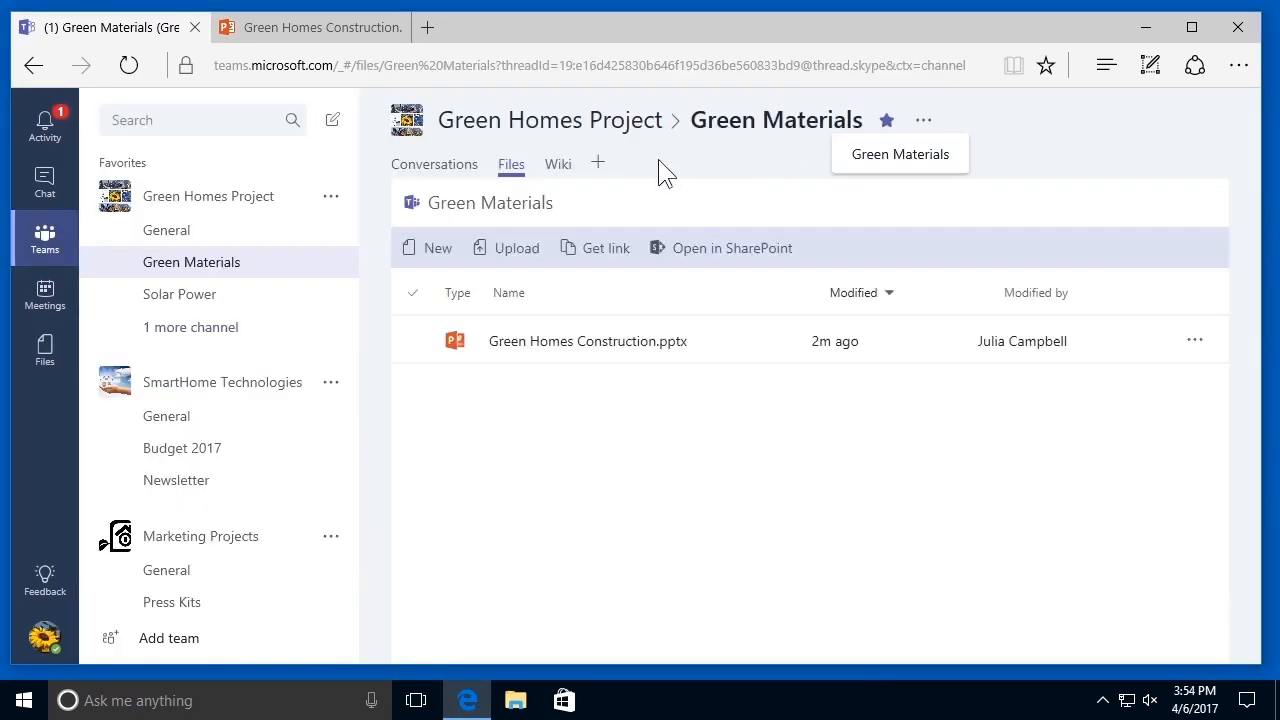
{"action": "left_click", "coordinate": [443, 170]}
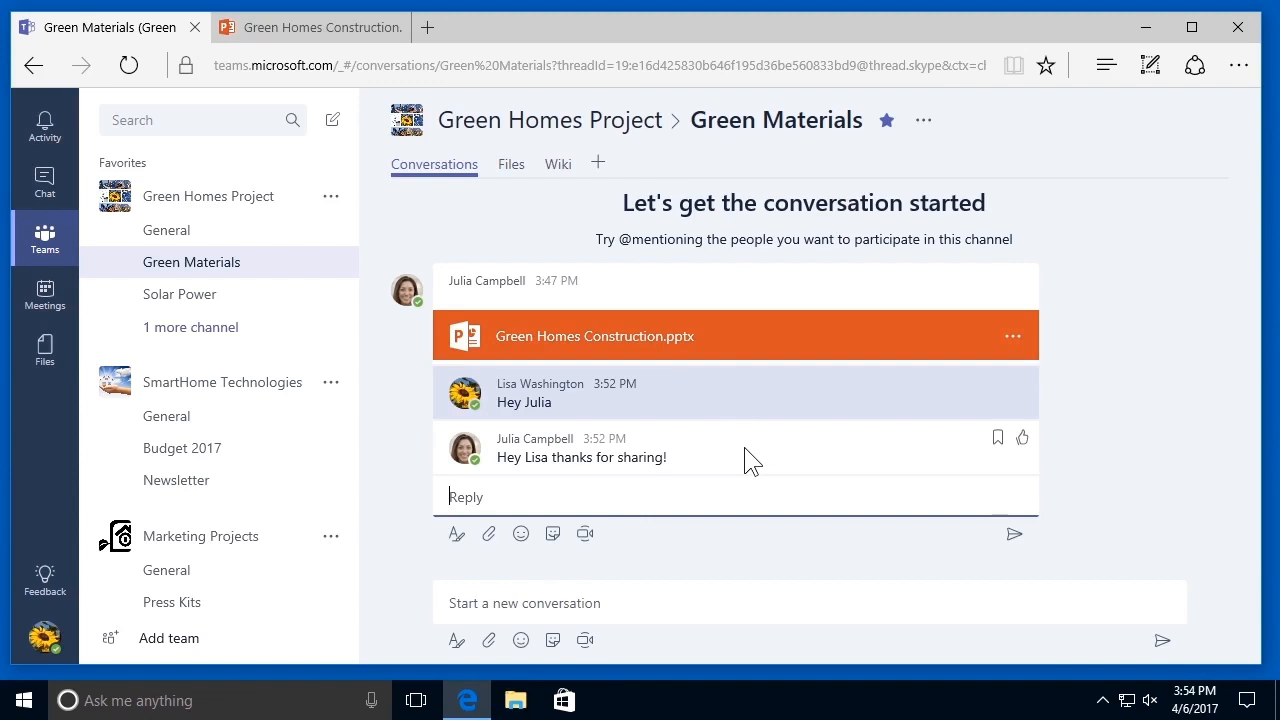
Make Green Homes Construction.pptx from the Green Materials channel's files a tab in the channel.
{"action": "left_click", "coordinate": [513, 174]}
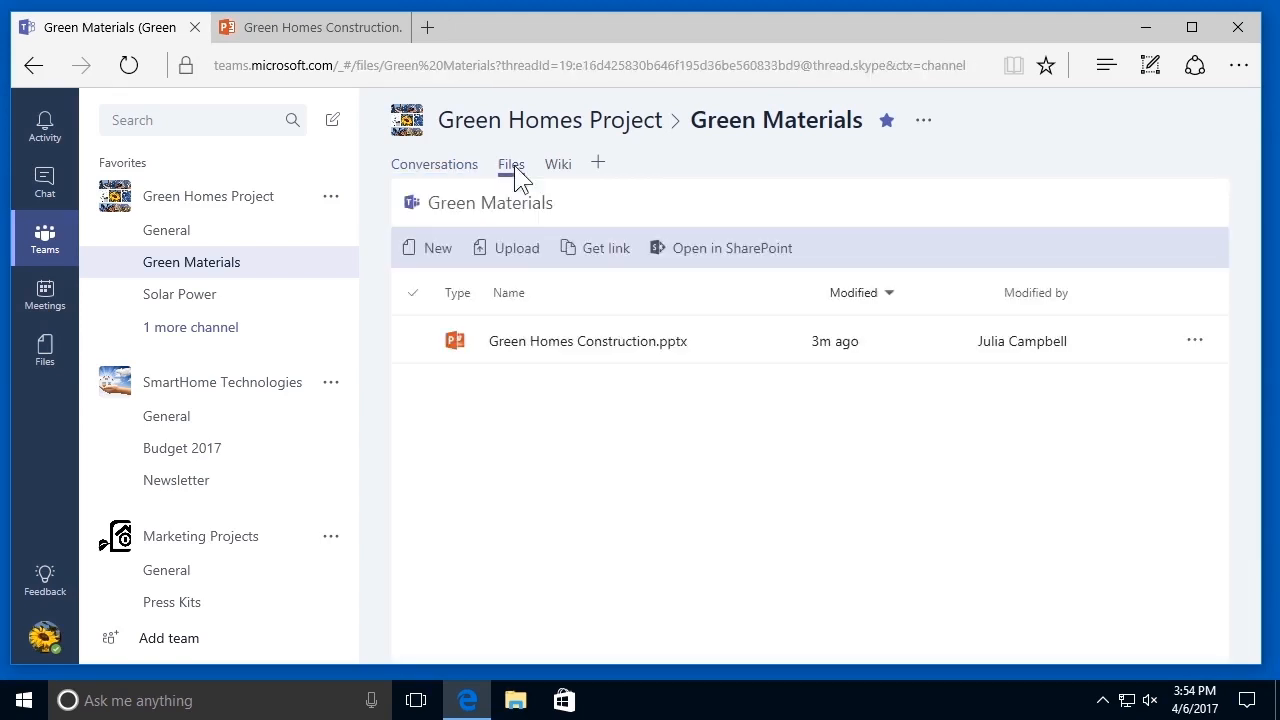
{"action": "left_click", "coordinate": [1148, 343]}
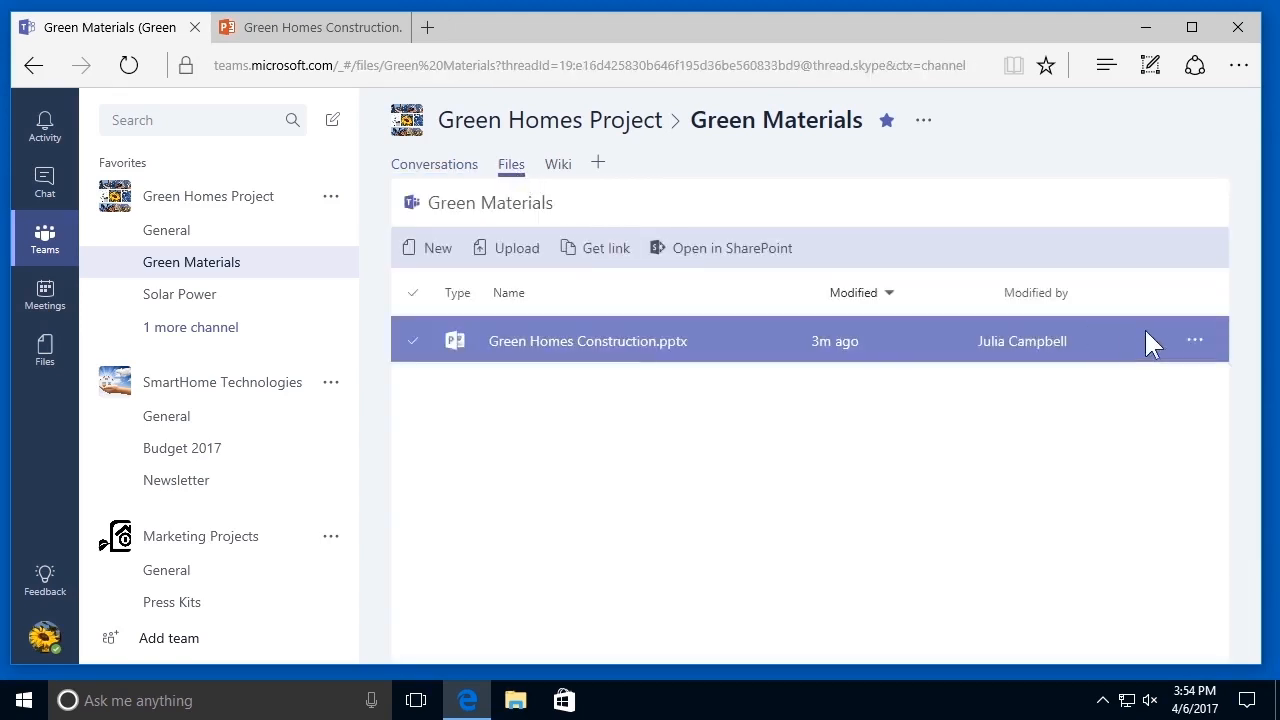
{"action": "left_click", "coordinate": [1198, 342]}
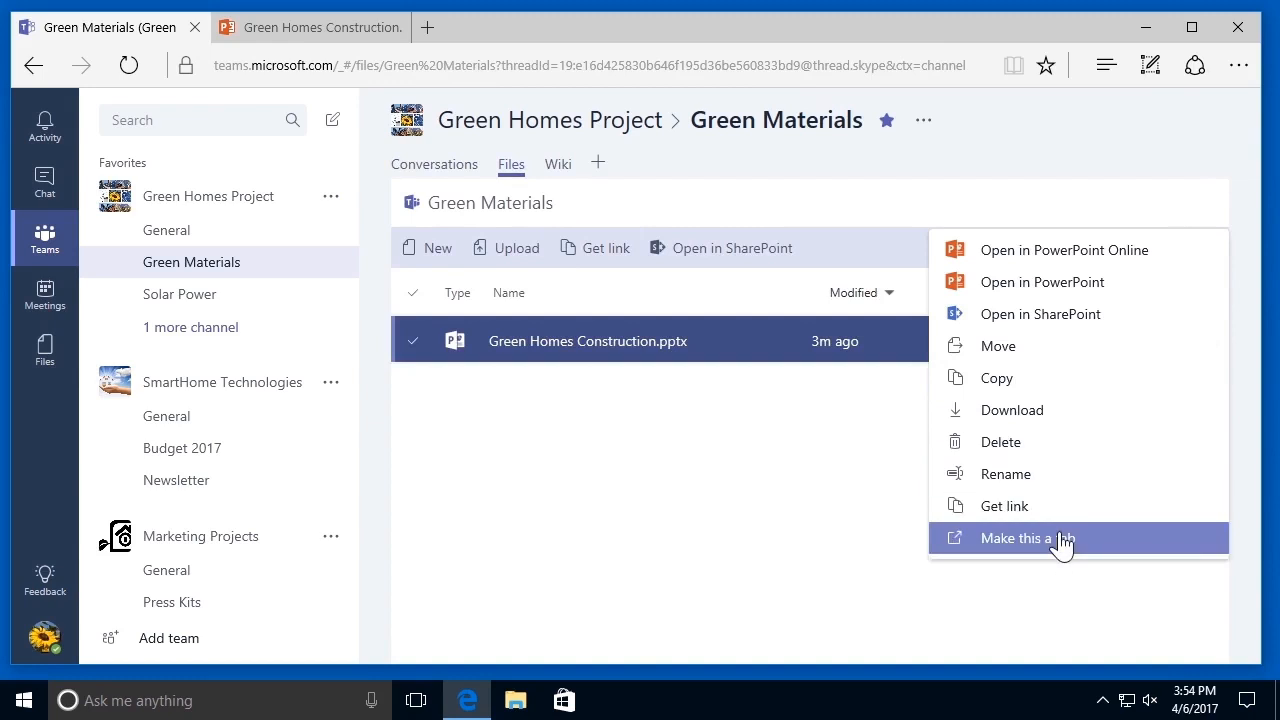
{"action": "left_click", "coordinate": [1059, 538]}
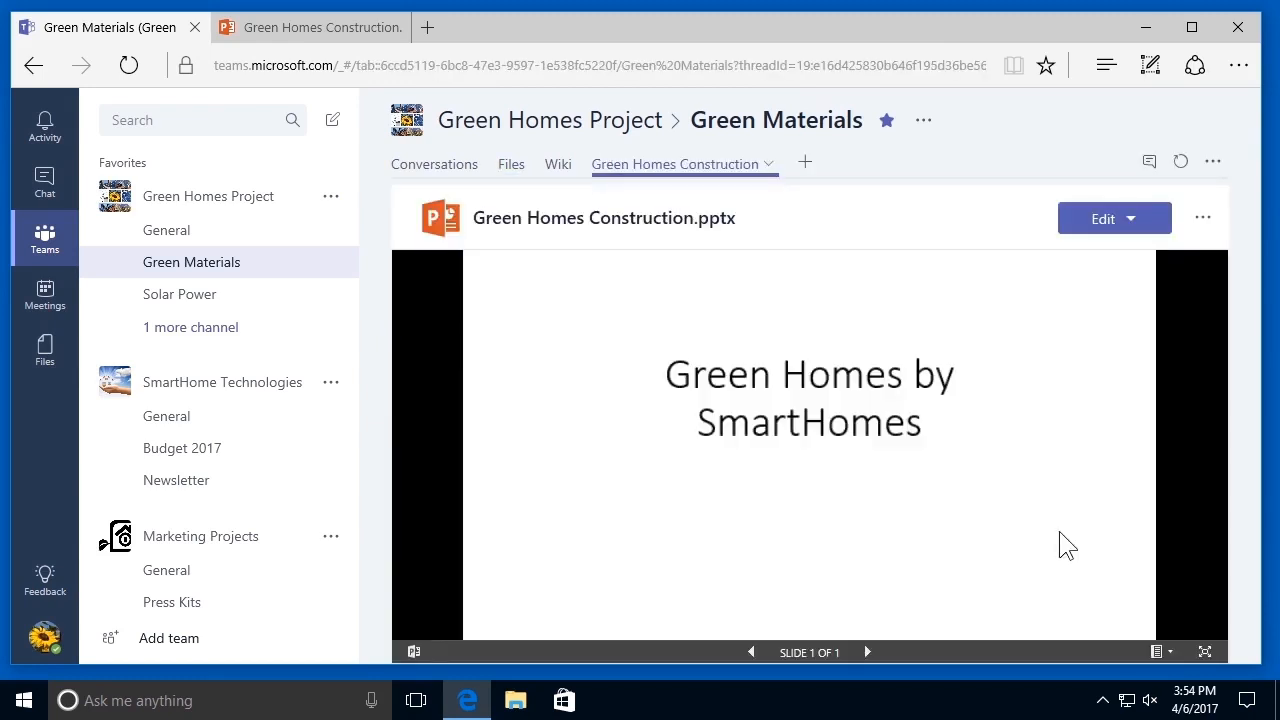
Start a conversation on the Green Homes Construction tab and view its post in the channel's conversations.
{"action": "left_click", "coordinate": [1150, 164]}
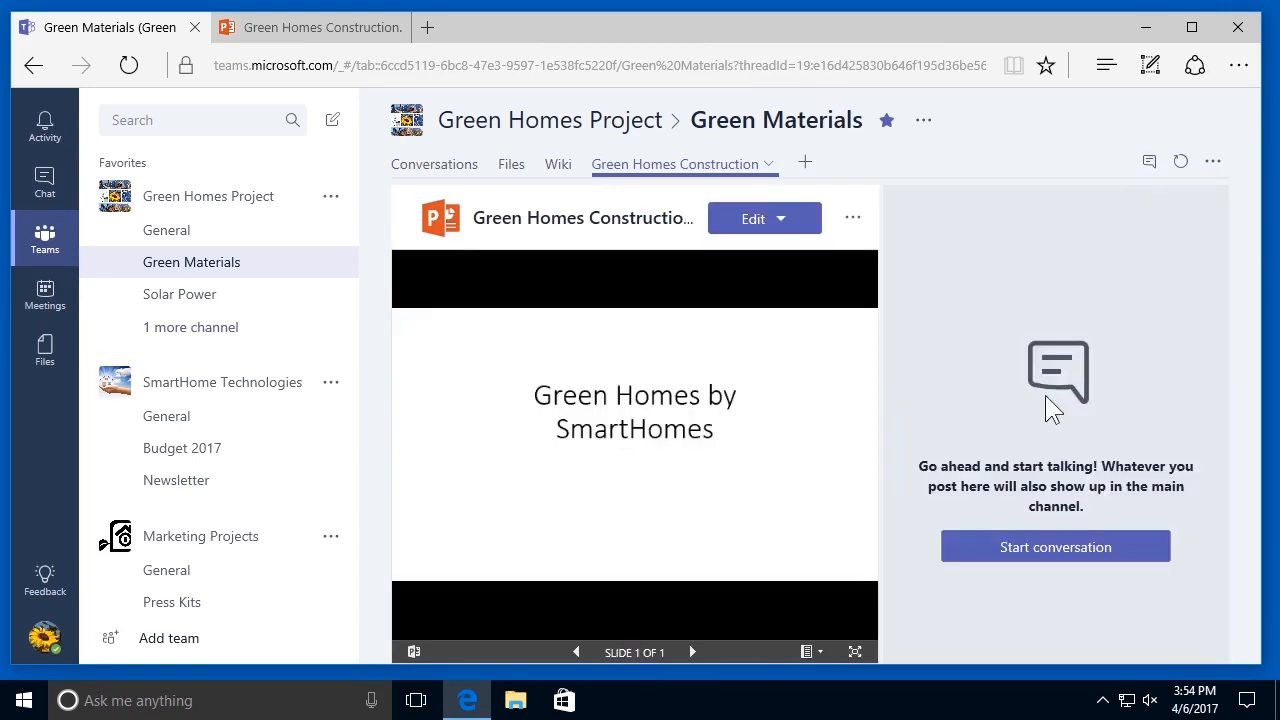
{"action": "left_click", "coordinate": [1028, 549]}
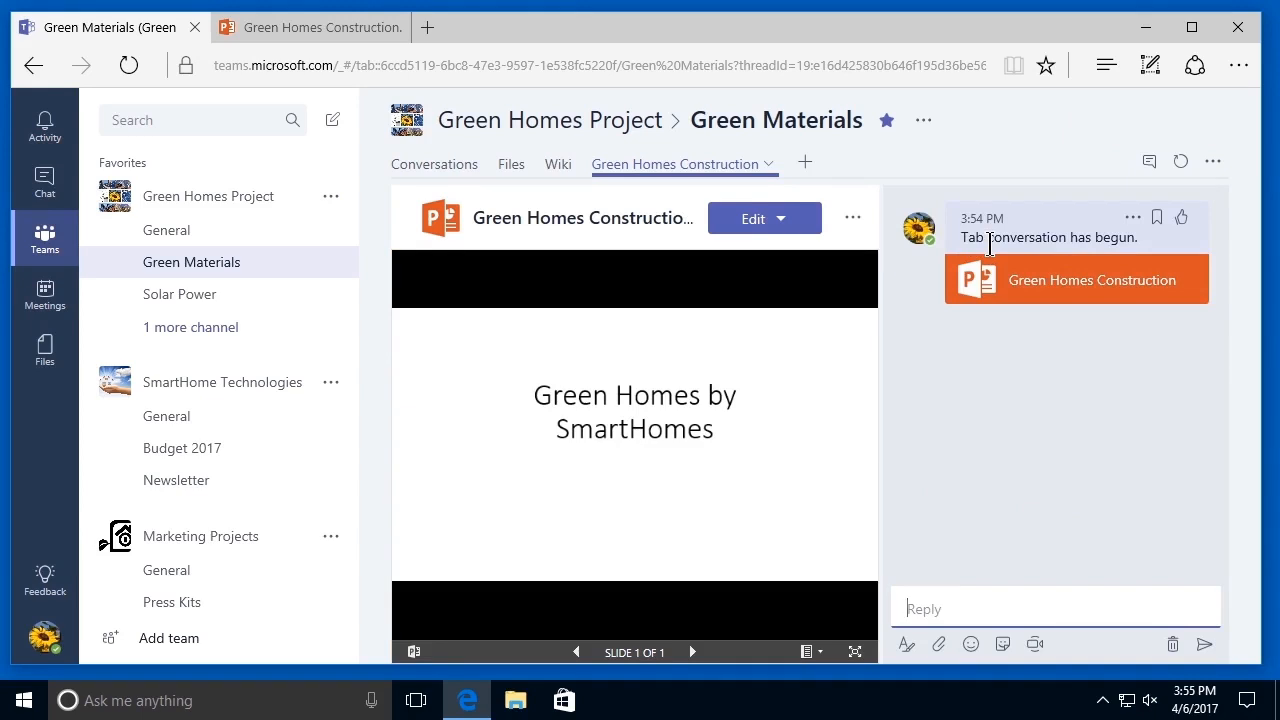
{"action": "left_click", "coordinate": [446, 172]}
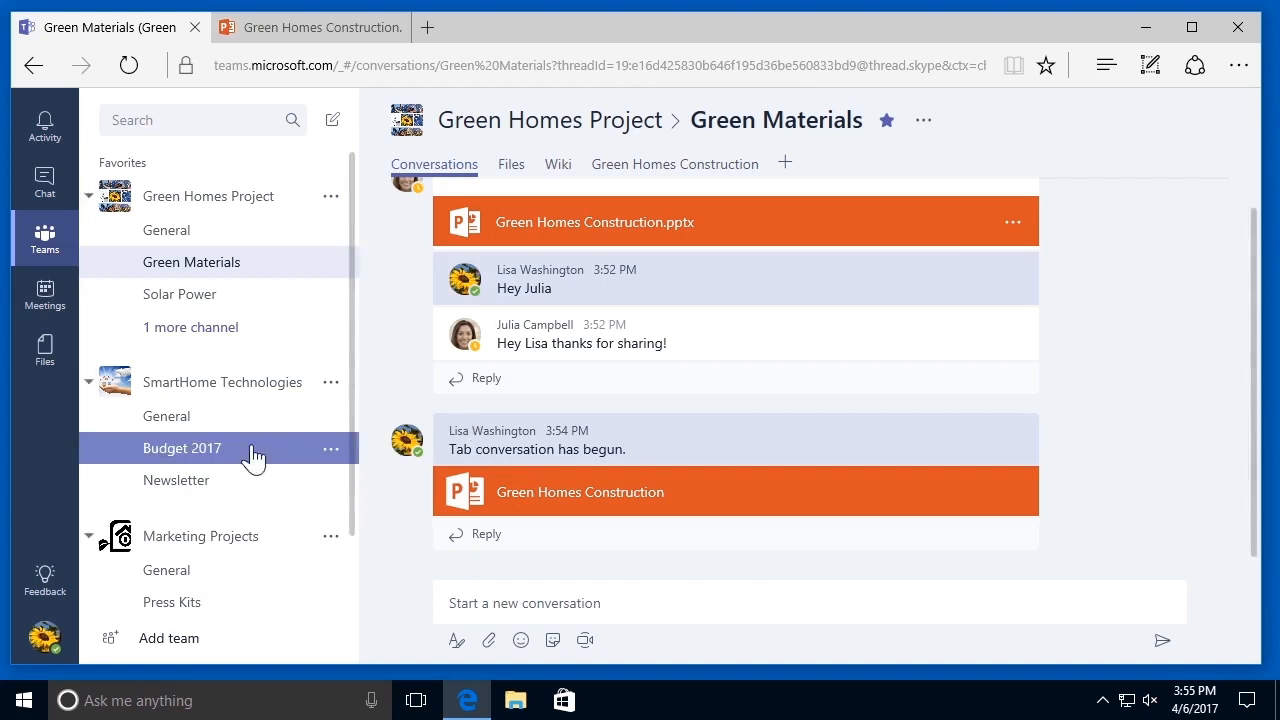
Open the wiki of the Social Media Management channel in Marketing Projects and name the page "Public Reach".
{"action": "scroll", "coordinate": [250, 455], "scroll_direction": "down", "scroll_amount": 2}
{"action": "left_click", "coordinate": [238, 583]}
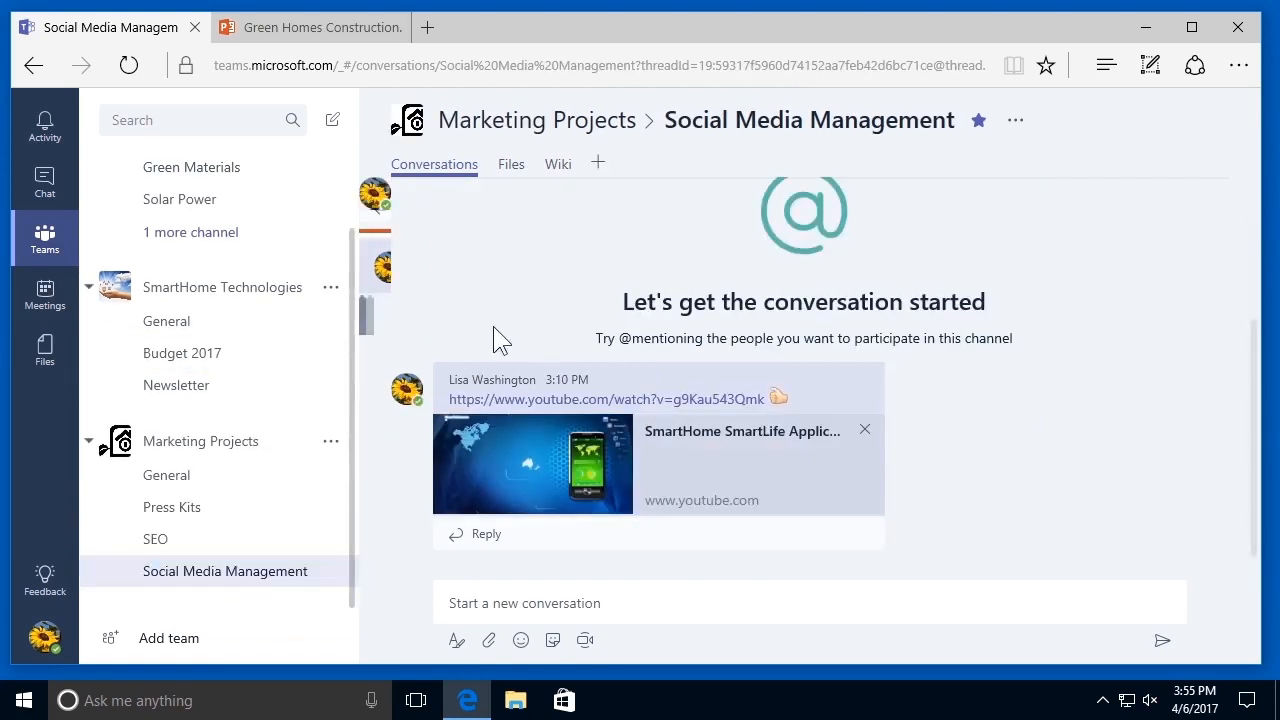
{"action": "left_click", "coordinate": [562, 166]}
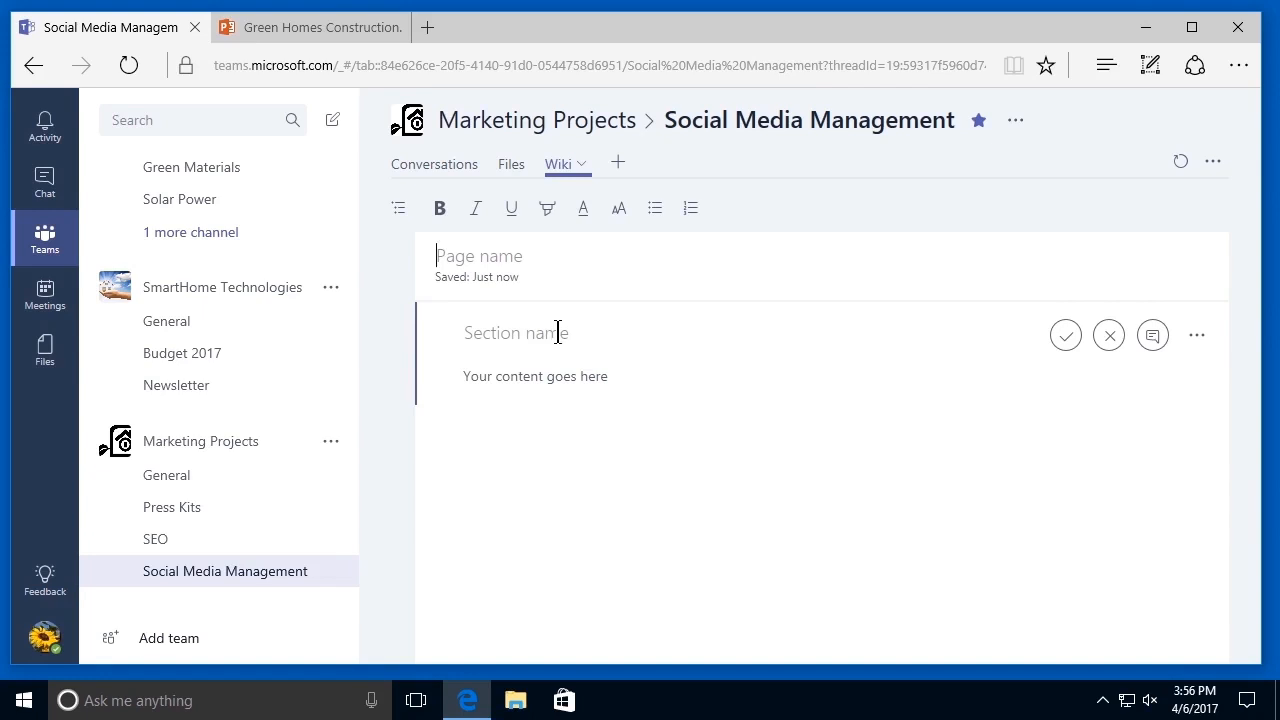
{"action": "type", "text": "Public Reach"}
{"action": "left_click_drag", "start_coordinate": [520, 258], "coordinate": [505, 342]}
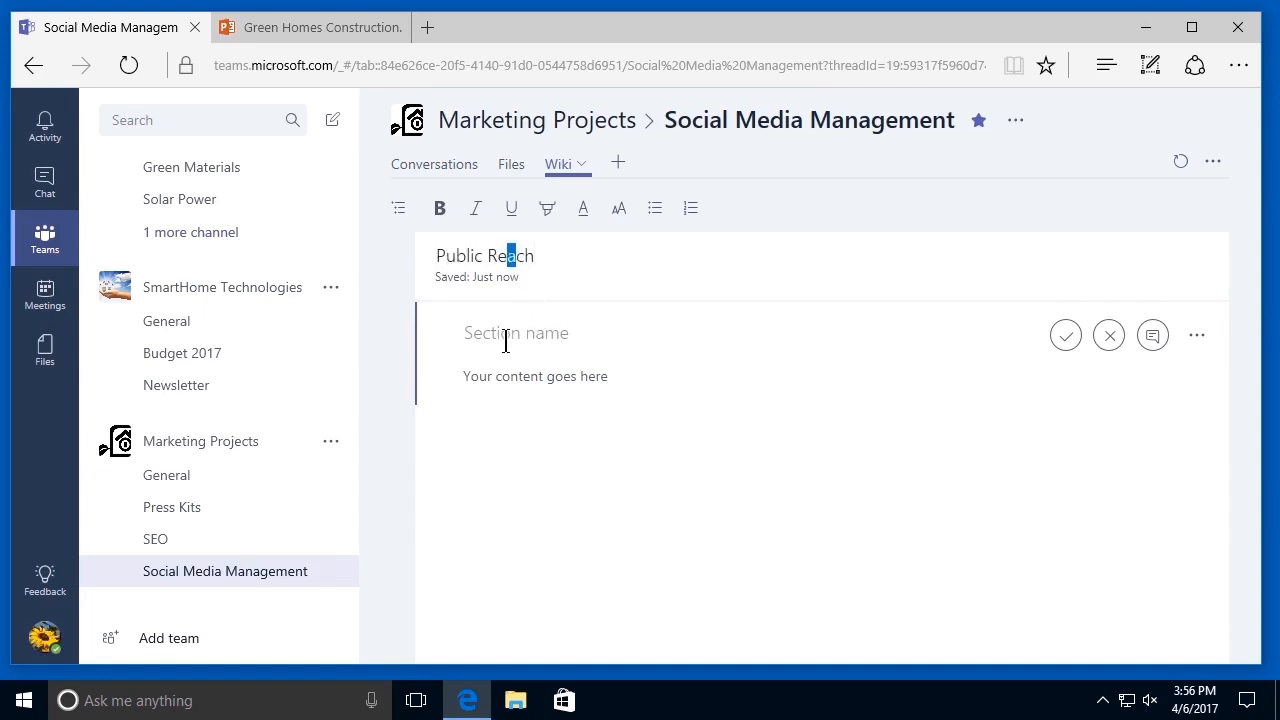
Name the wiki section "Facebook" and enter the lines "Number of followers?" and "Number of content clicks?" as its content.
{"action": "left_click", "coordinate": [505, 335]}
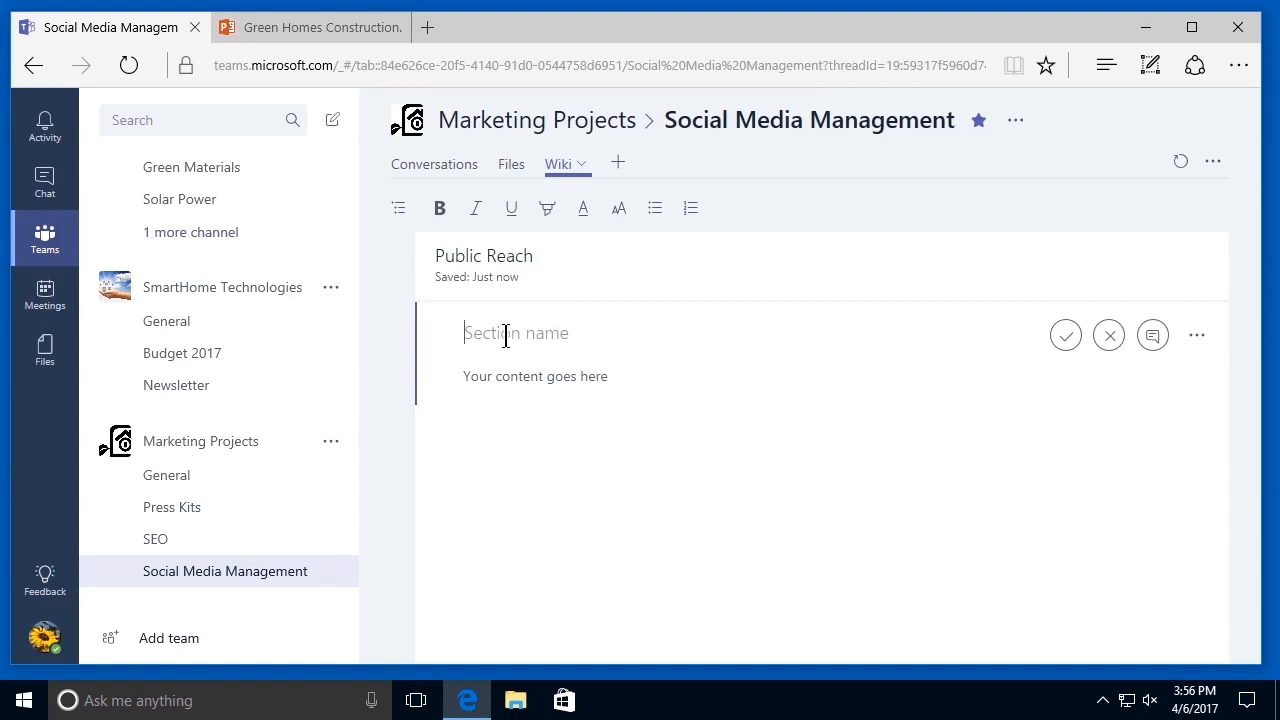
{"action": "type", "text": "Facebook Number of followers?"}
{"action": "key", "text": "Return"}
{"action": "type", "text": "Number of content clicks?"}
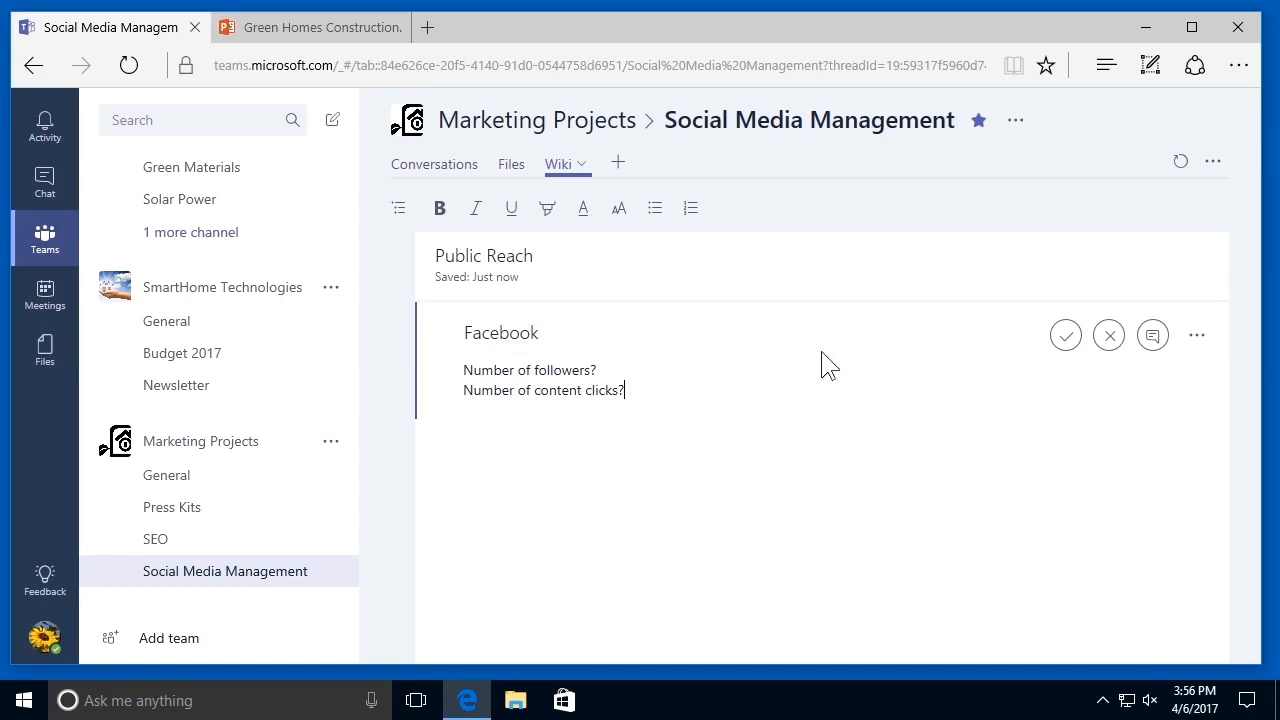
Start a conversation about the Facebook wiki section and open the section from its post in the channel's conversations.
{"action": "left_click", "coordinate": [1153, 338]}
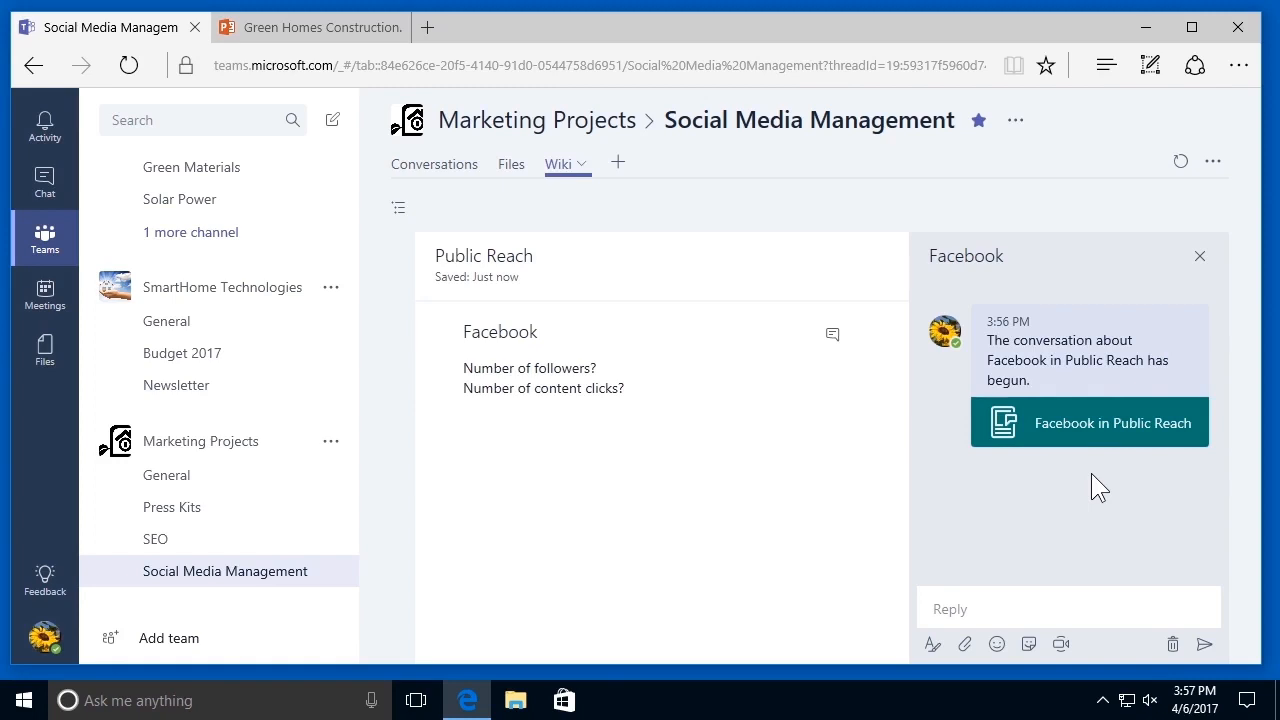
{"action": "left_click", "coordinate": [453, 170]}
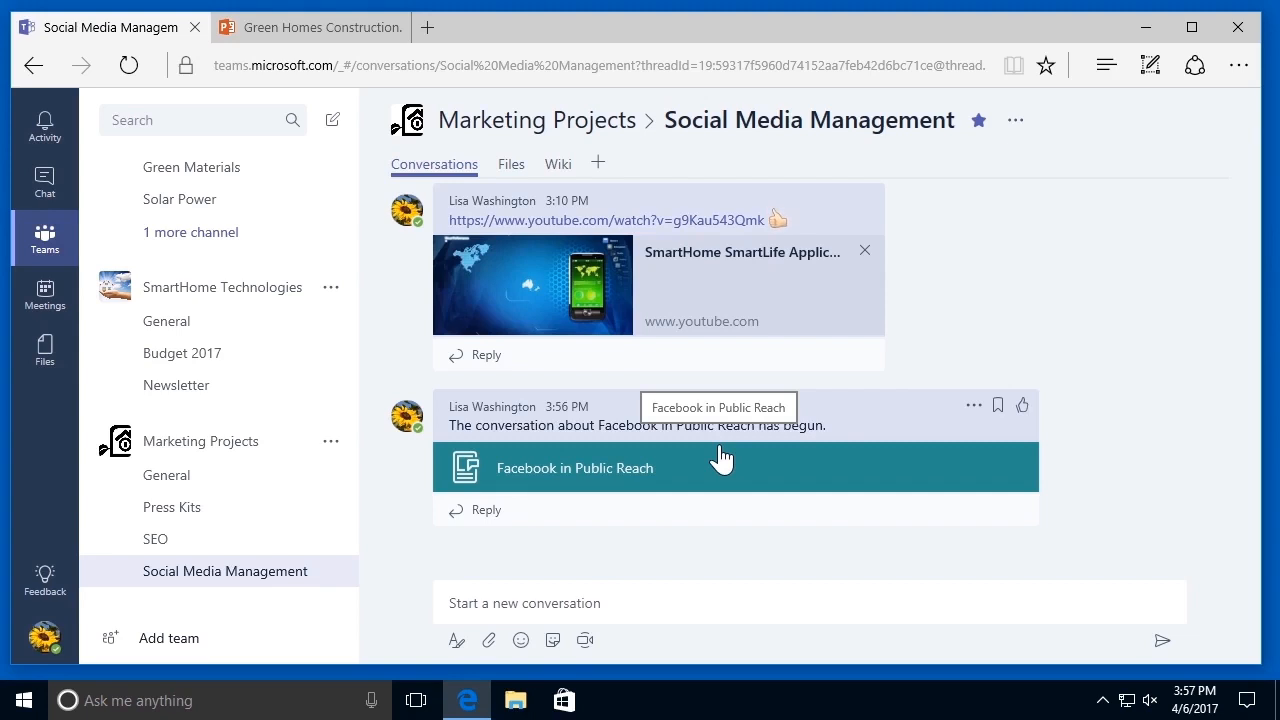
{"action": "left_click", "coordinate": [584, 478]}
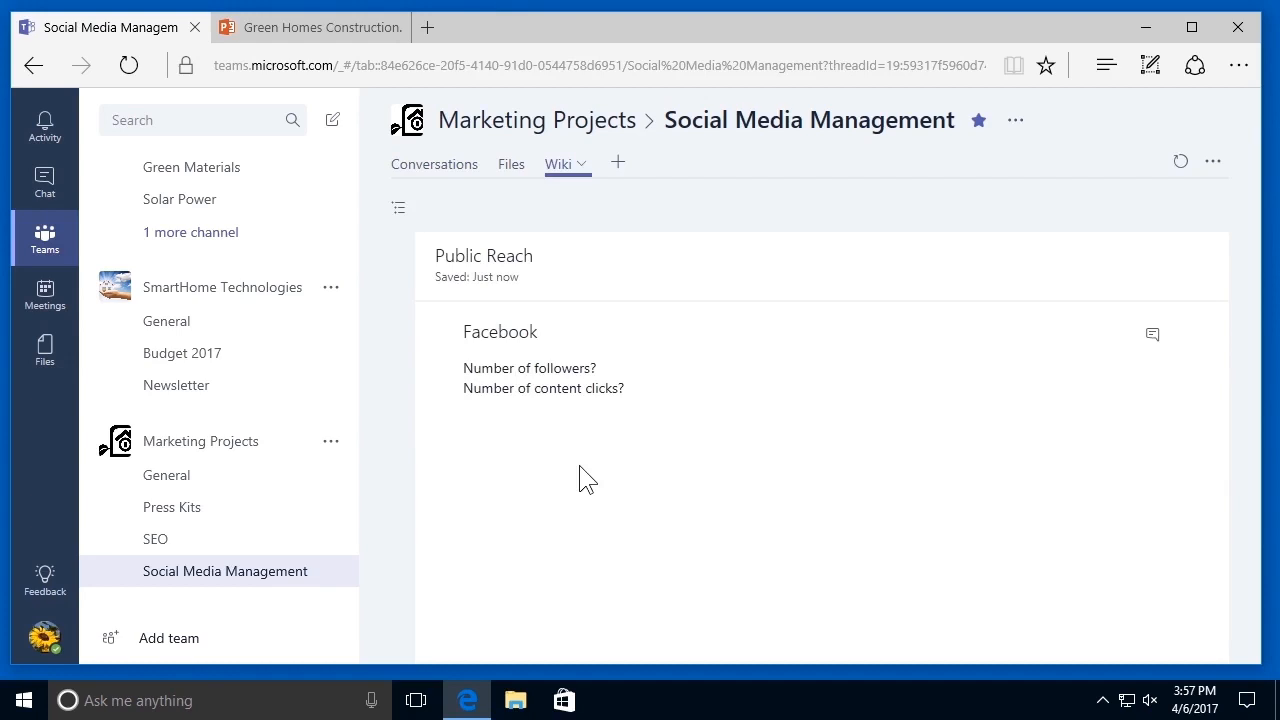